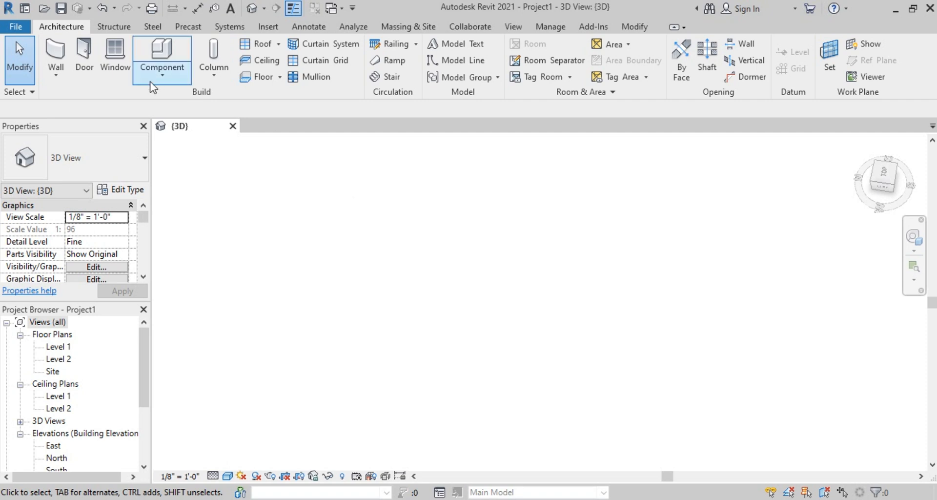
Create an in-place component in the Generic Models category and accept the default name
click(162, 78)
click(194, 129)
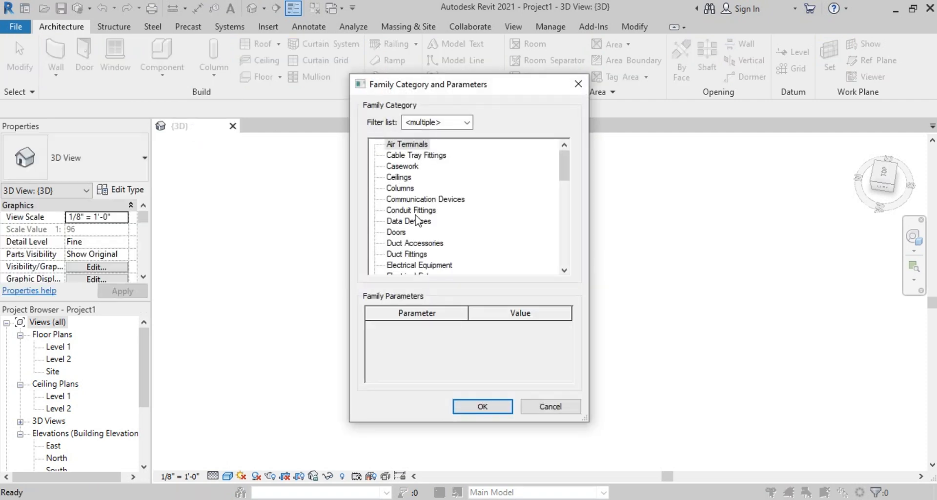
key(g)
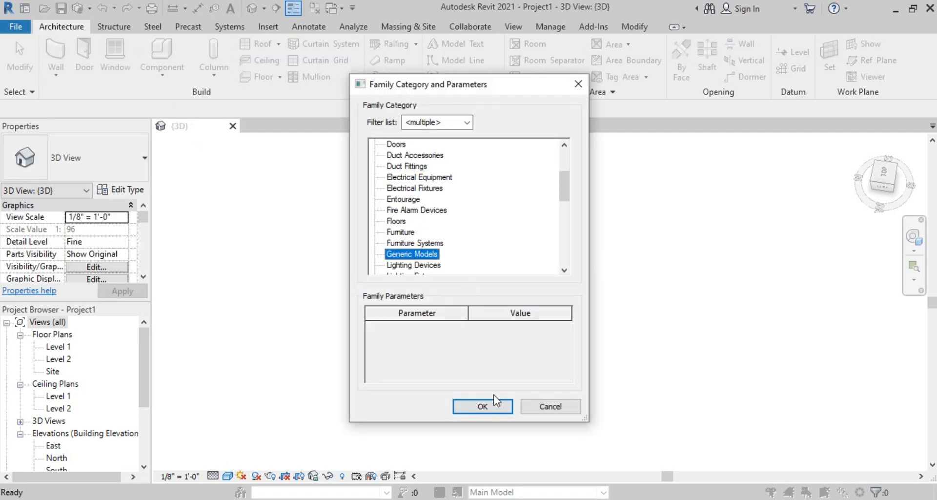
click(483, 407)
click(554, 195)
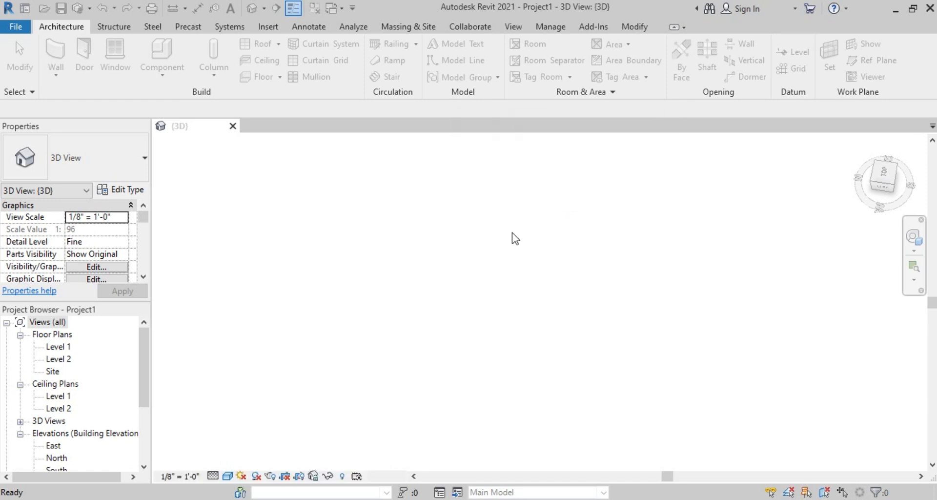
Sketch a roughly square rectangle on Level 1 and extrude it to a depth of 1' 0"
click(277, 75)
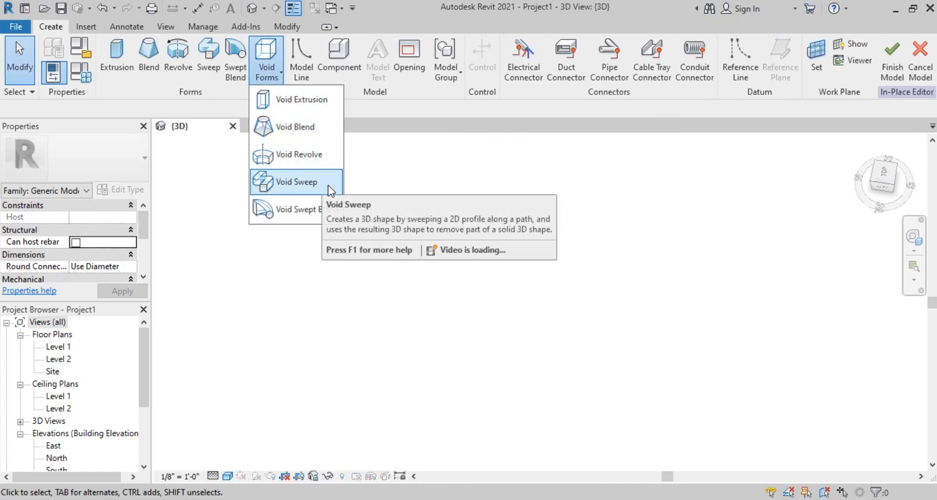
click(117, 53)
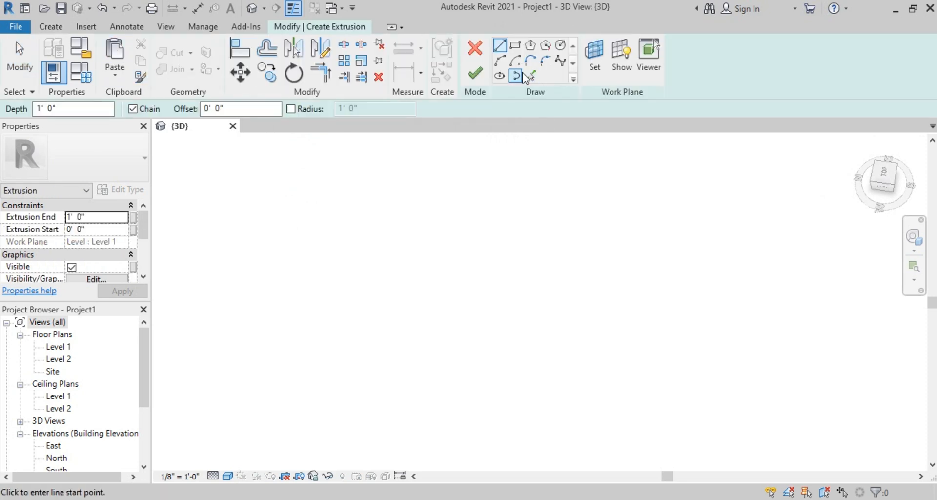
click(516, 46)
click(558, 252)
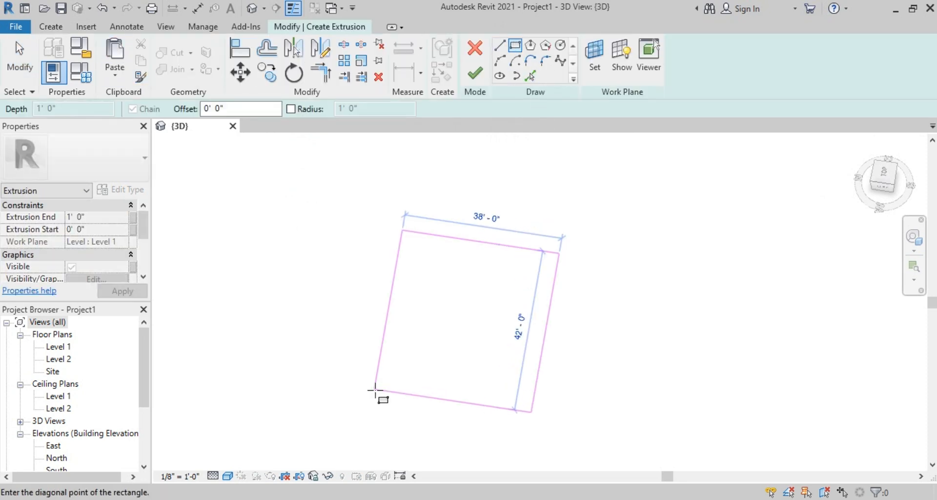
click(357, 385)
click(475, 73)
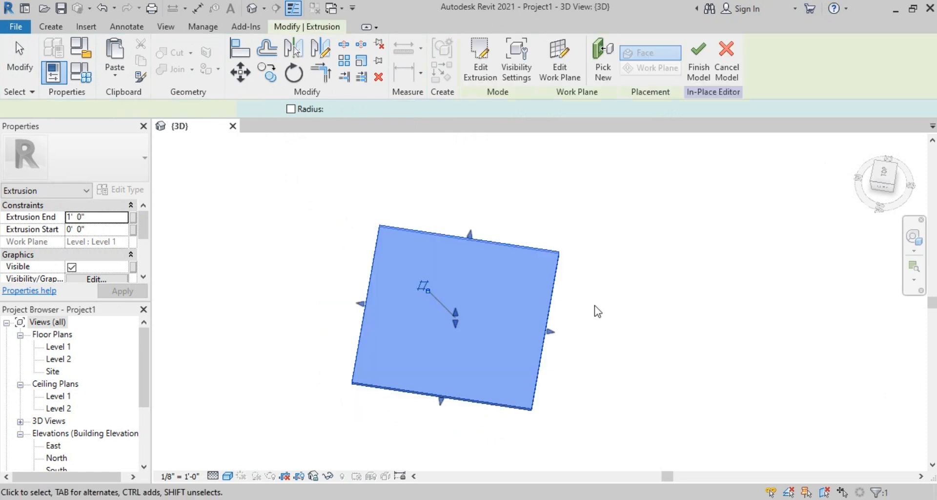
Stretch the extrusion's top face upward to turn the thin slab into a tall solid box
shift+middle_drag(607, 374, 528, 199)
drag(461, 303, 456, 252)
click(630, 273)
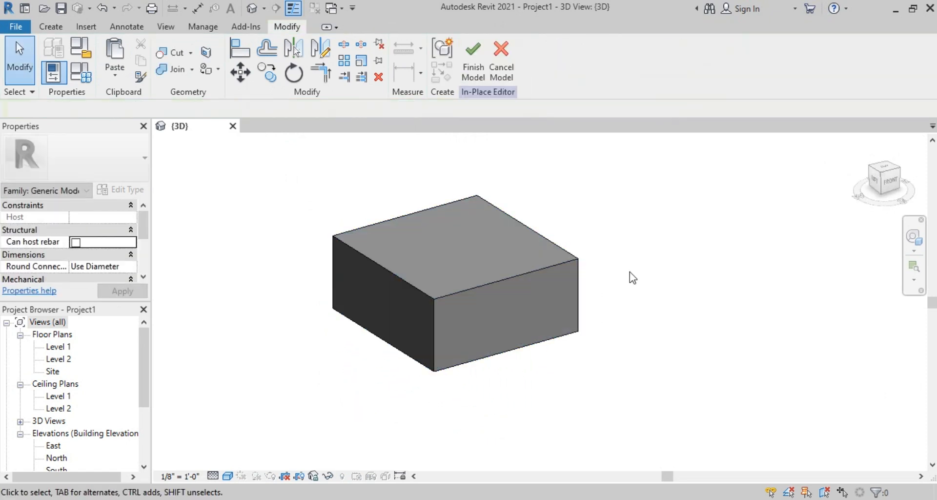
shift+middle_drag(667, 336, 635, 317)
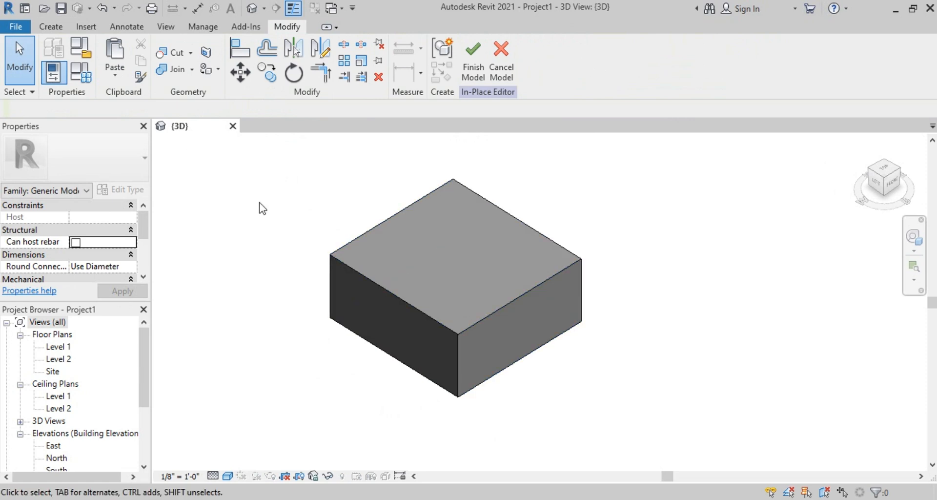
Sketch an L-shaped void sweep path in the top view, from beyond the box's east edge inward and past its north edge
click(51, 26)
click(278, 75)
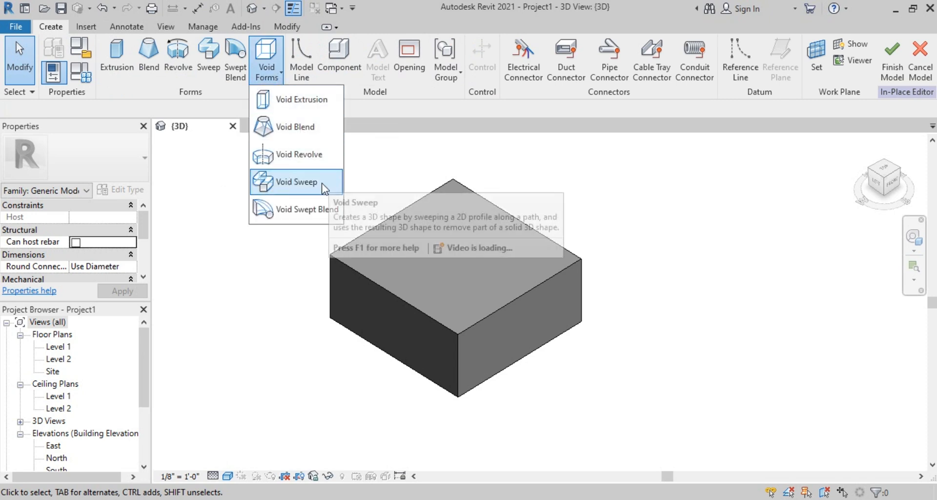
click(300, 183)
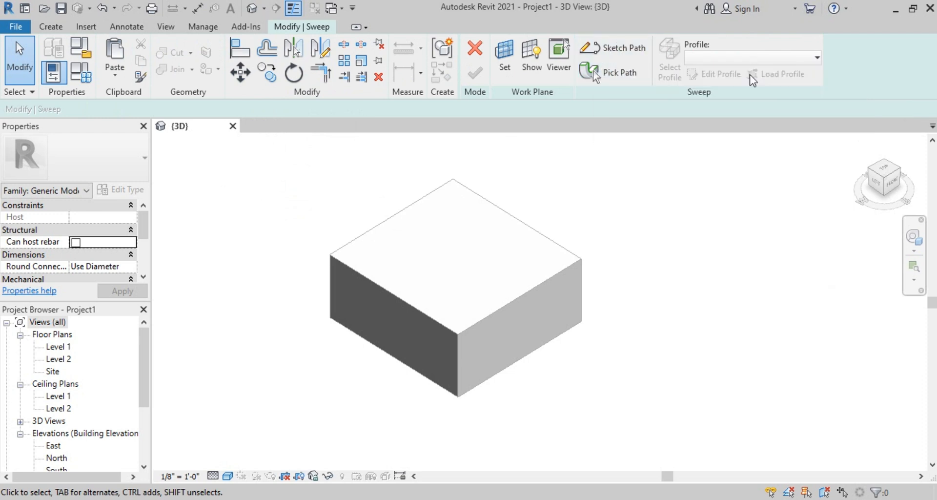
click(880, 169)
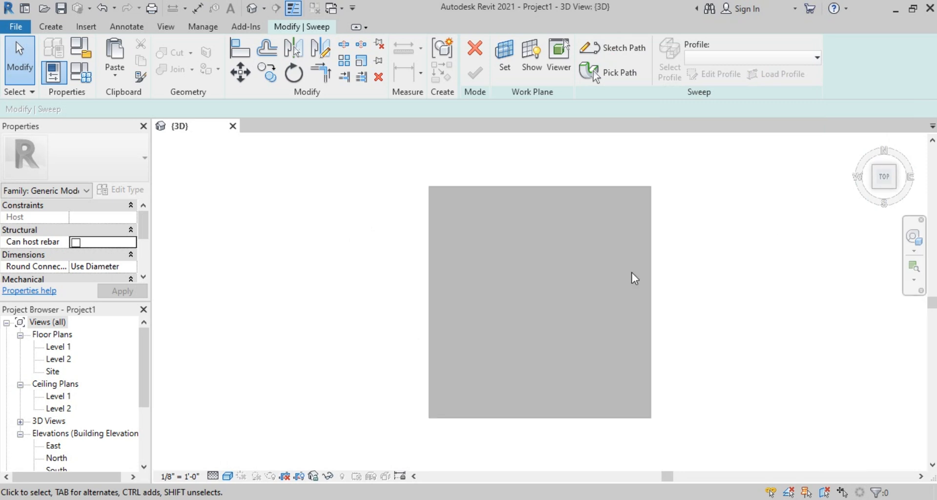
click(614, 48)
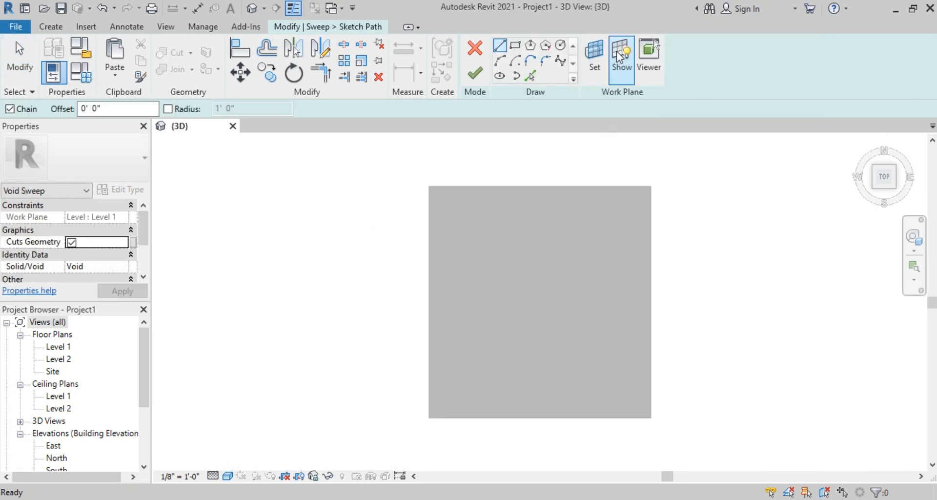
click(688, 368)
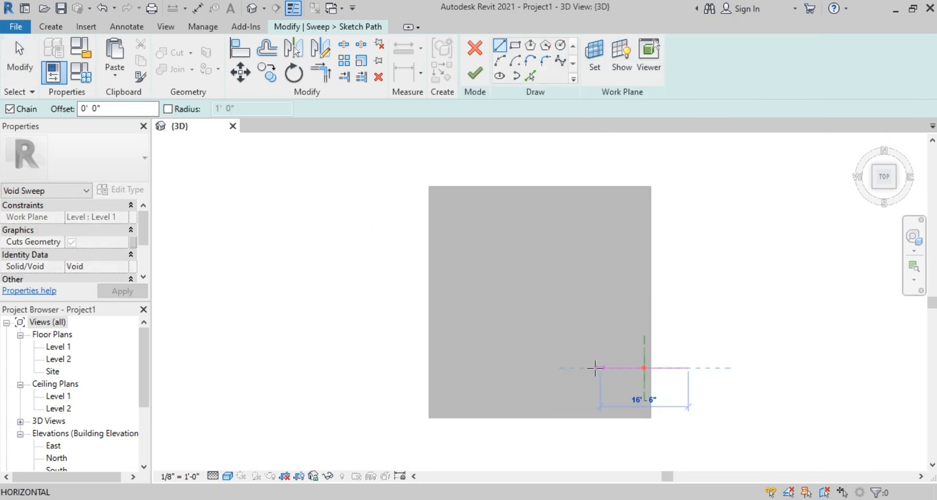
click(489, 368)
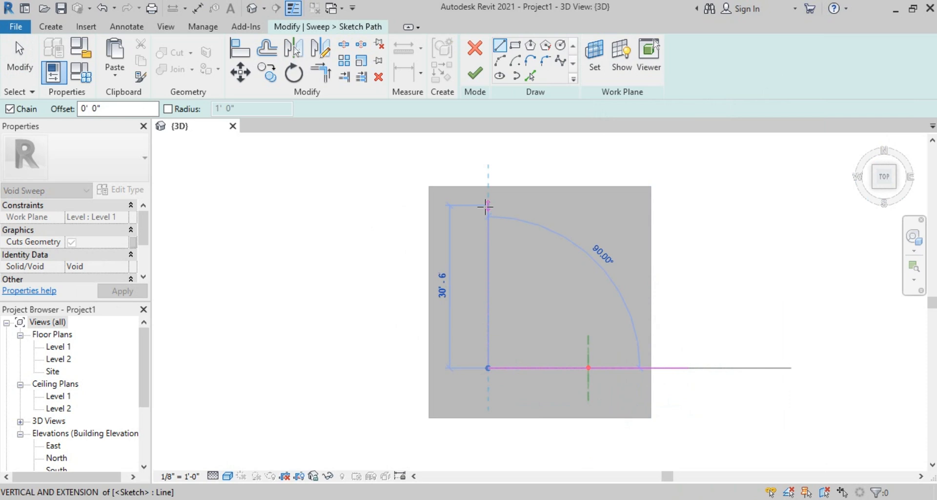
click(488, 158)
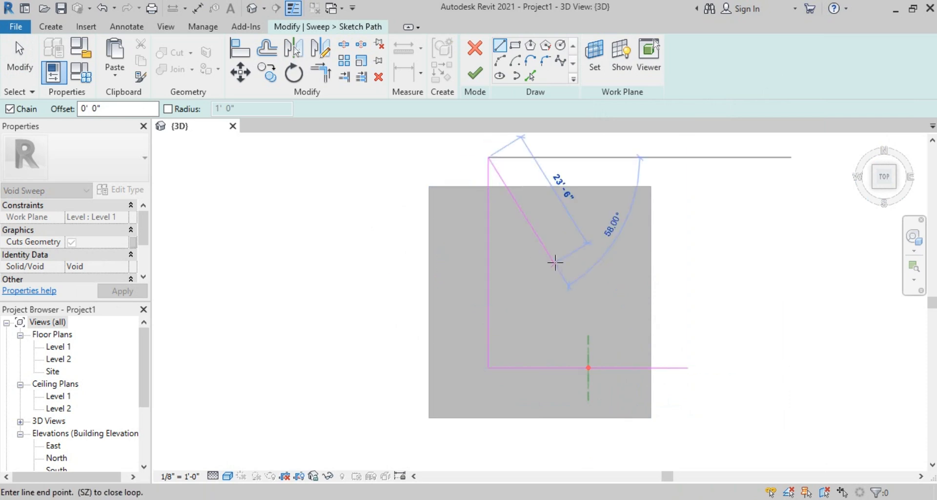
click(475, 73)
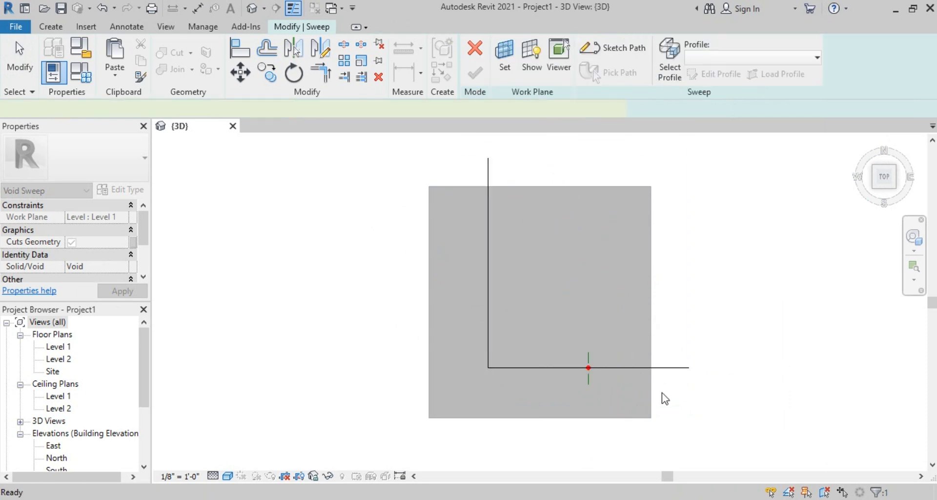
Sketch a circular sweep profile of 1' 0" radius centred on the path, and finish the void sweep
shift+middle_drag(622, 336, 628, 387)
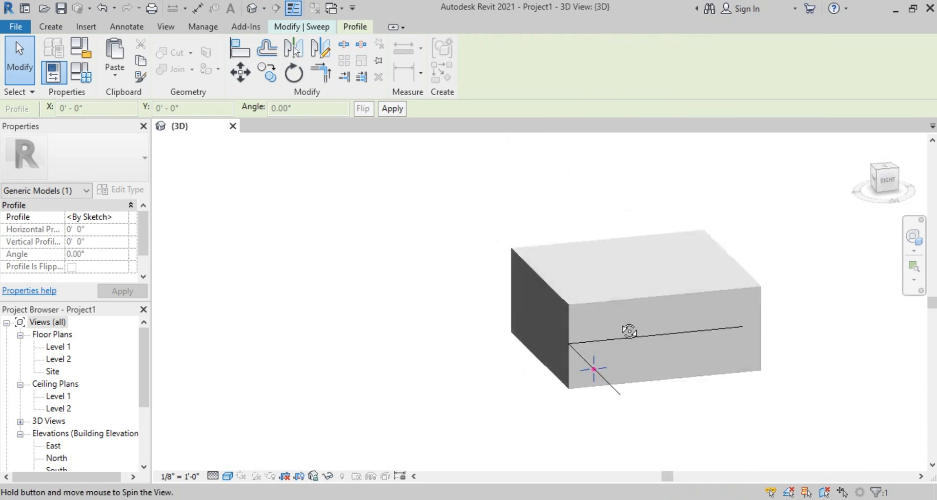
scroll(589, 383, up, 5)
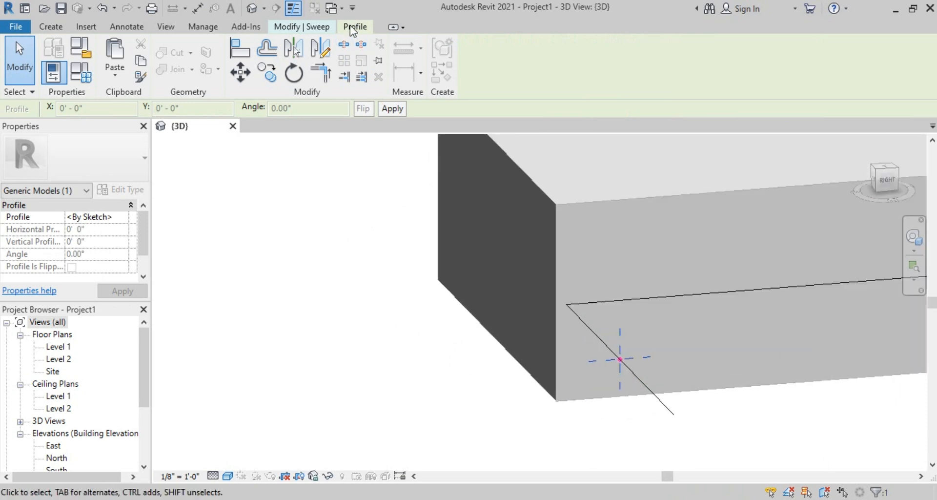
click(318, 30)
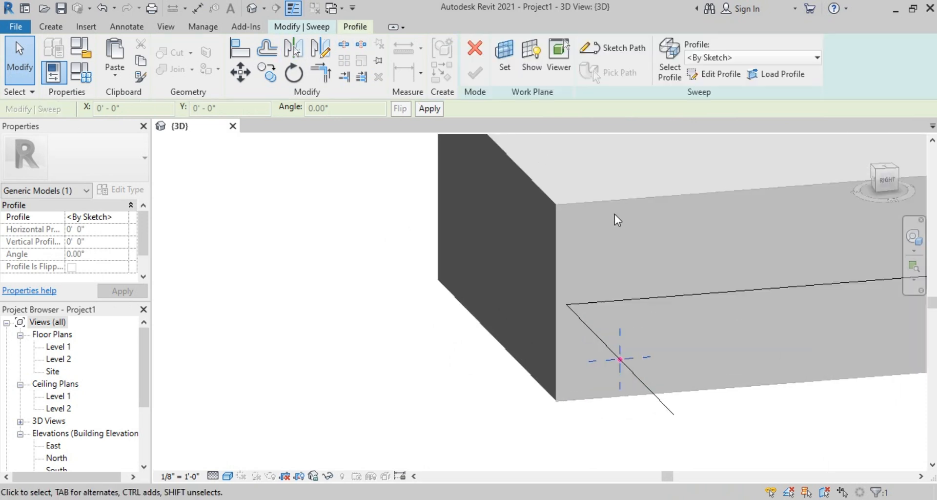
shift+middle_drag(615, 219, 659, 255)
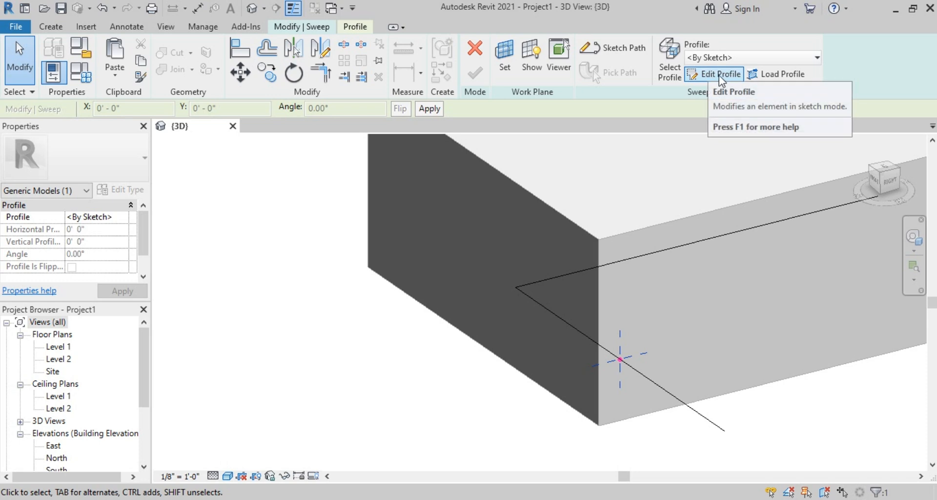
click(718, 74)
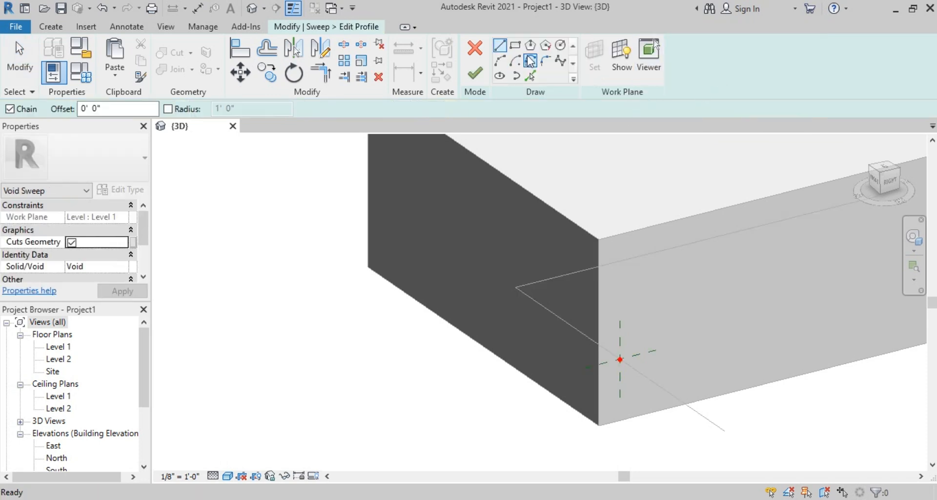
click(559, 49)
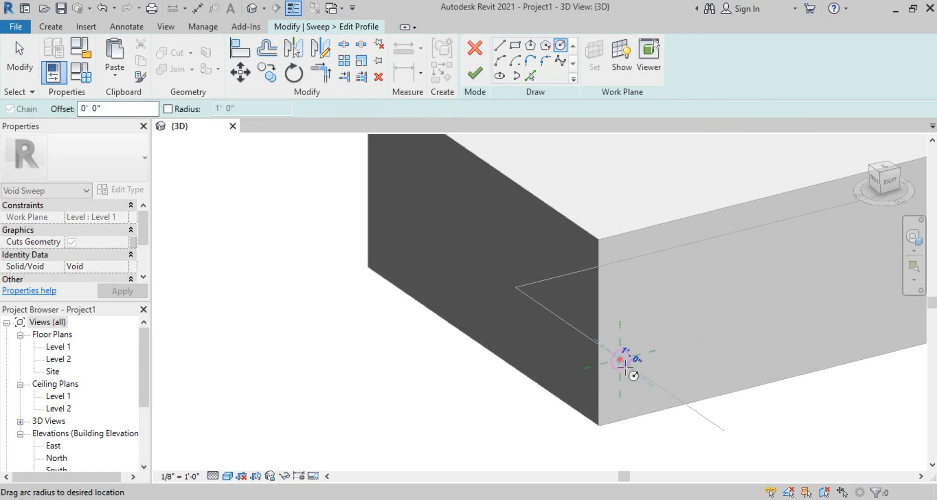
shift+middle_drag(665, 425, 665, 398)
click(482, 77)
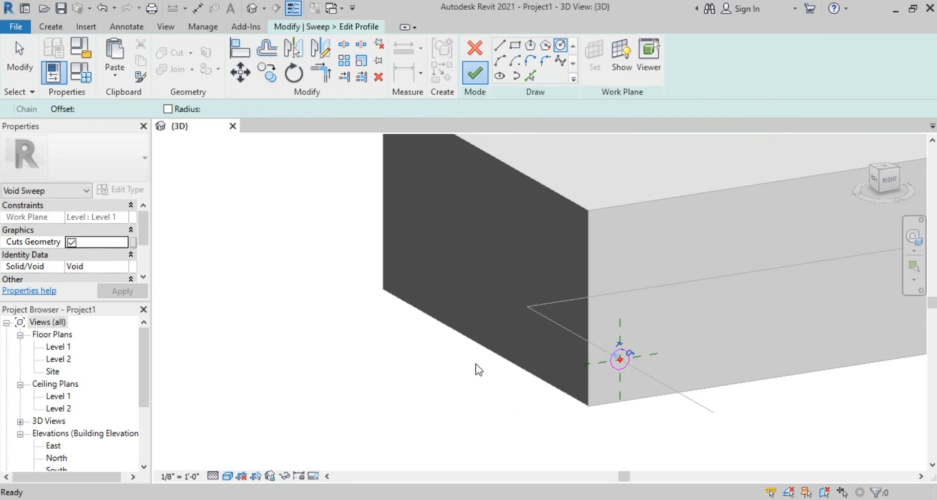
shift+middle_drag(548, 368, 531, 318)
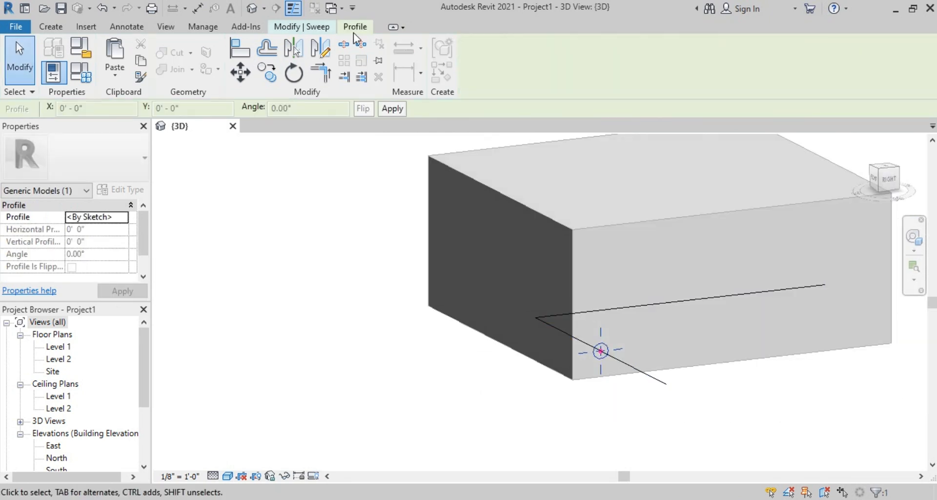
click(309, 28)
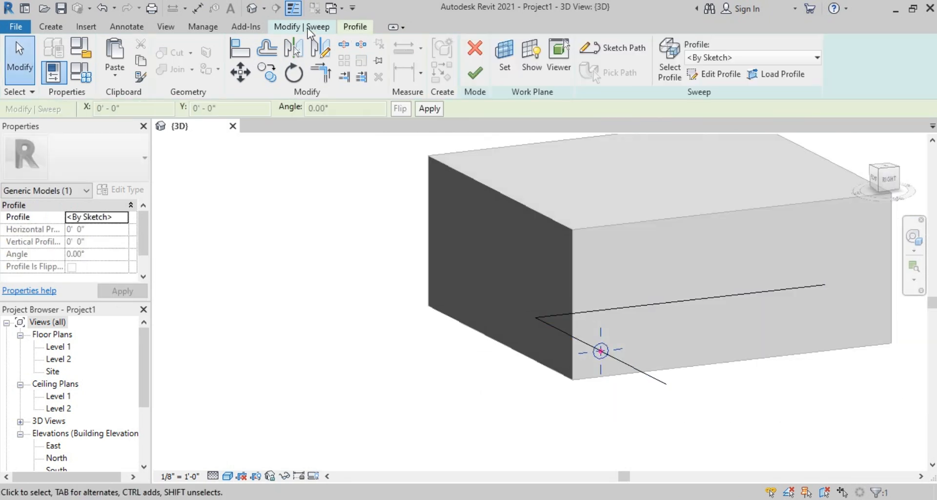
click(476, 77)
Nudge the void sweep up in the right-side view to about the middle of the box's height
shift+middle_drag(691, 345, 664, 371)
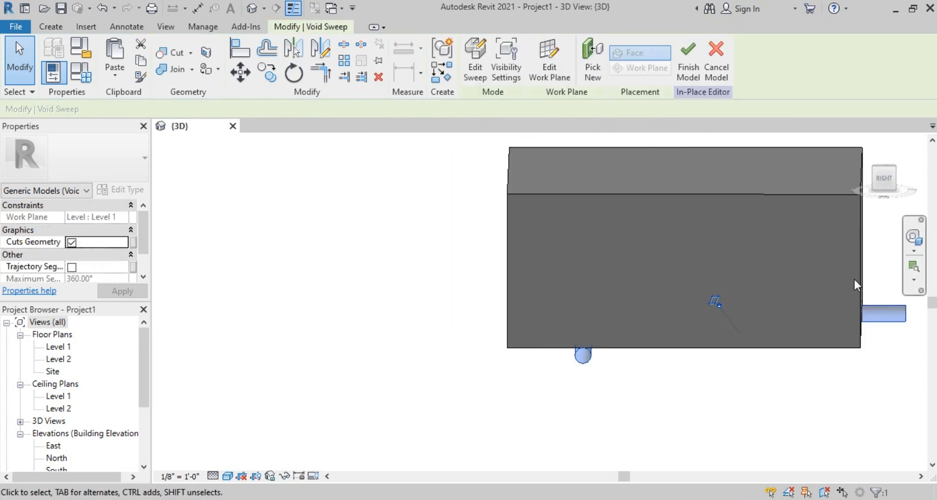
click(882, 177)
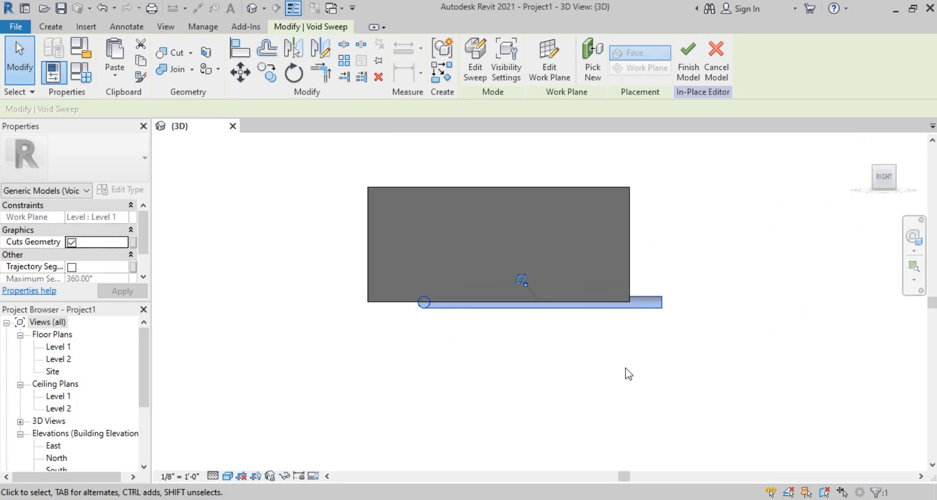
key(Up)
key(Up)
key(Up)
key(Up)
key(Up)
key(Up)
key(Up)
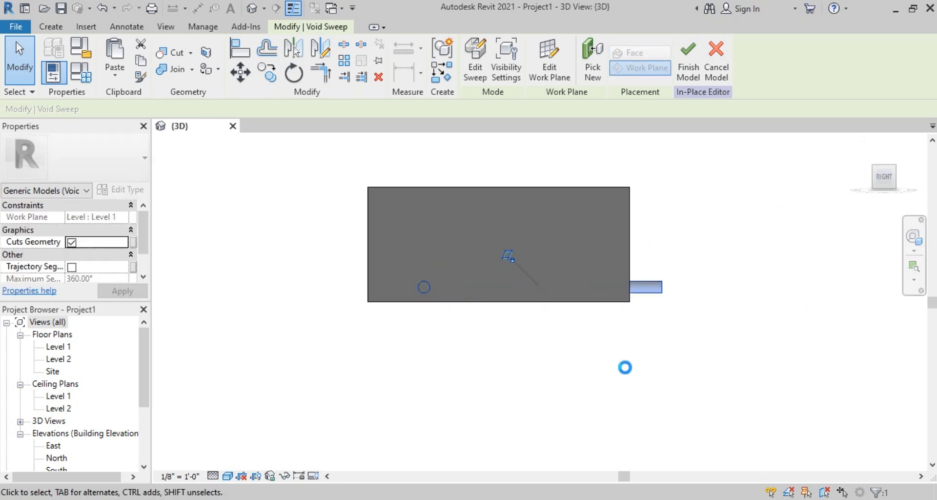
key(Up)
key(Up)
key(Up)
key(Up)
key(Up)
key(Up)
key(Up)
key(Up)
key(Up)
key(Up)
key(Up)
key(Up)
key(Up)
key(Up)
key(Up)
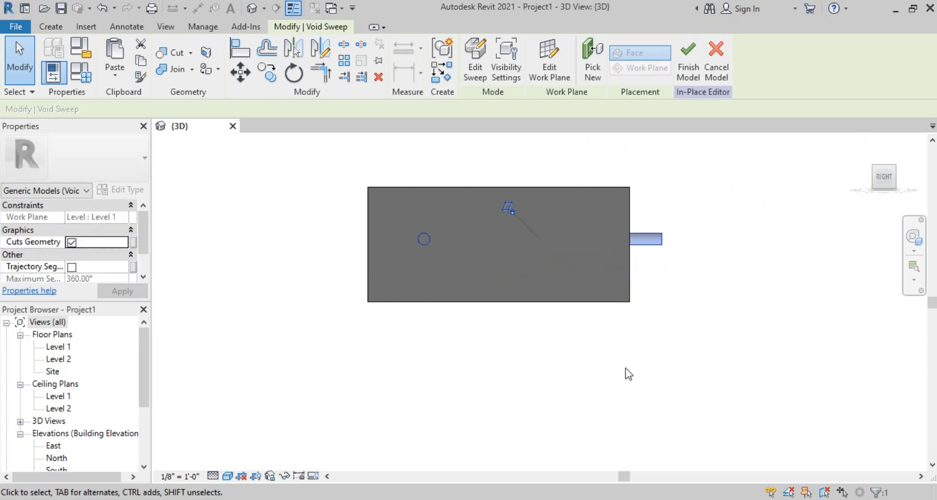
Cut the void sweep out of the box and examine the tunnel openings on the two adjacent side faces
drag(687, 315, 670, 432)
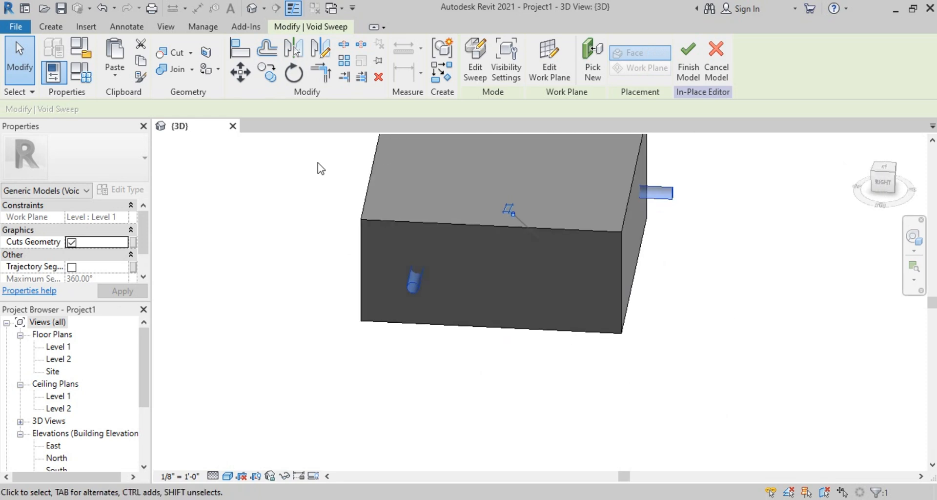
click(169, 54)
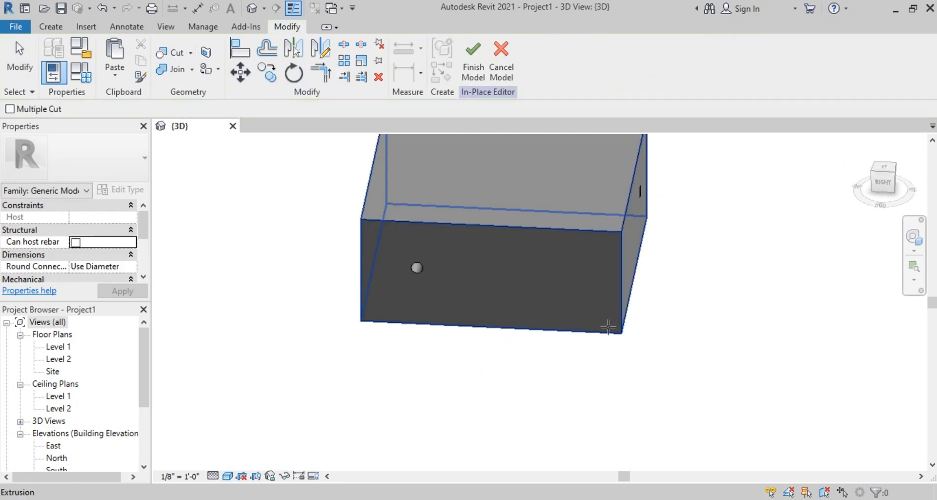
shift+middle_drag(609, 327, 514, 239)
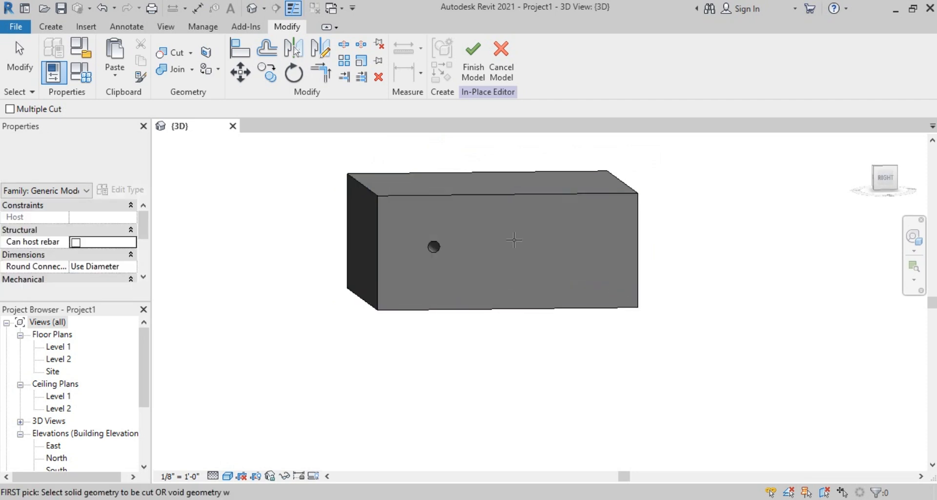
shift+middle_drag(688, 257, 696, 236)
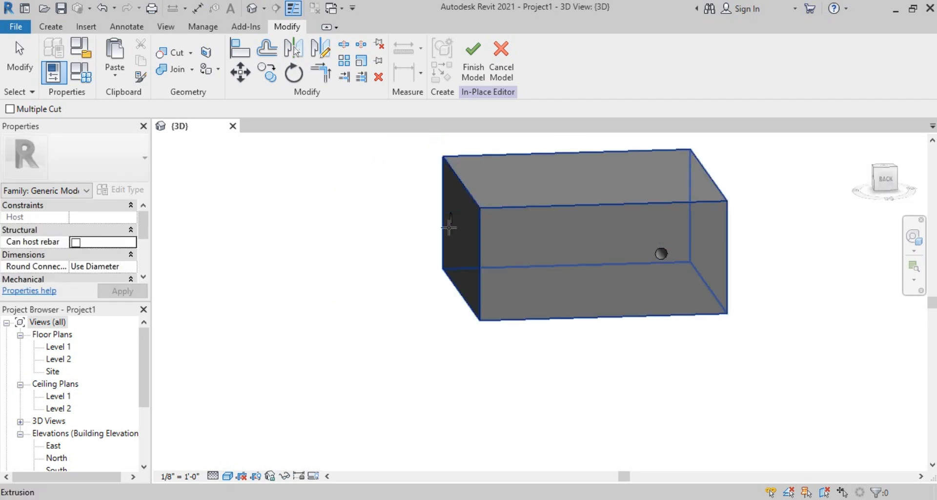
shift+middle_drag(447, 215, 581, 345)
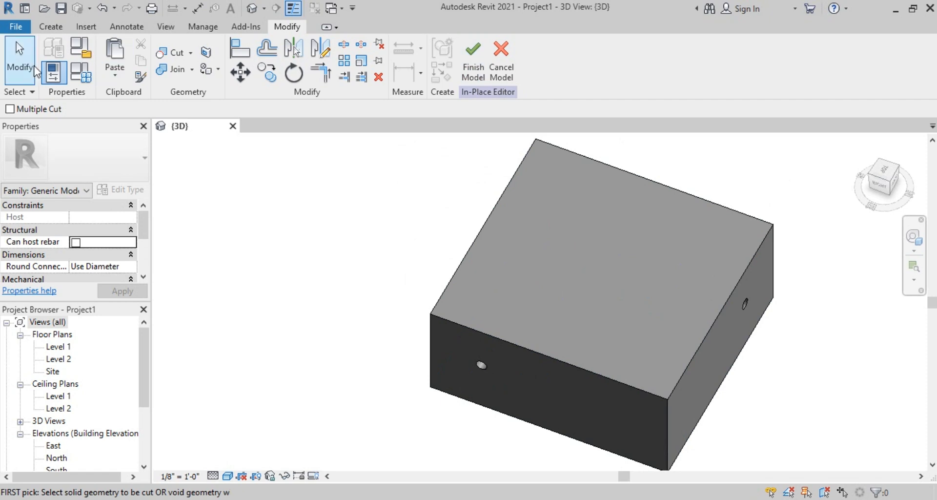
Nudge the void sweep up in the right-side view until it overlaps the box's top edge
click(20, 57)
click(482, 362)
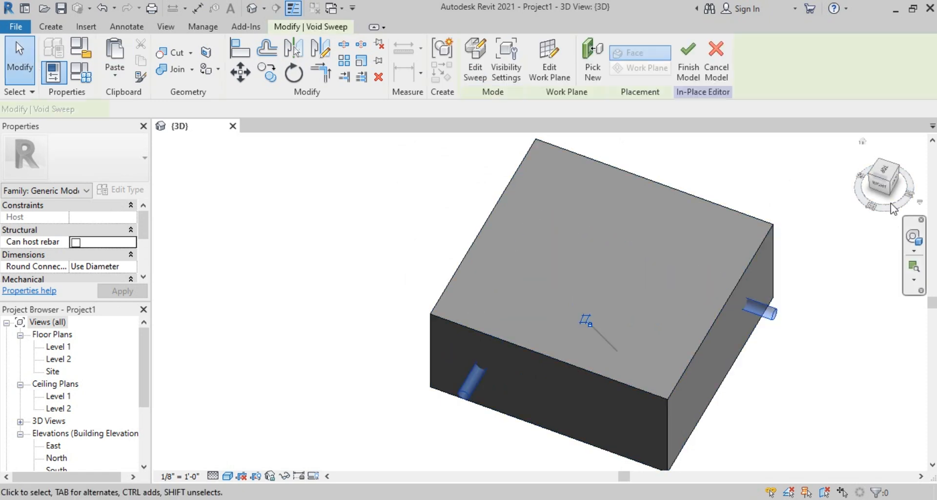
click(884, 183)
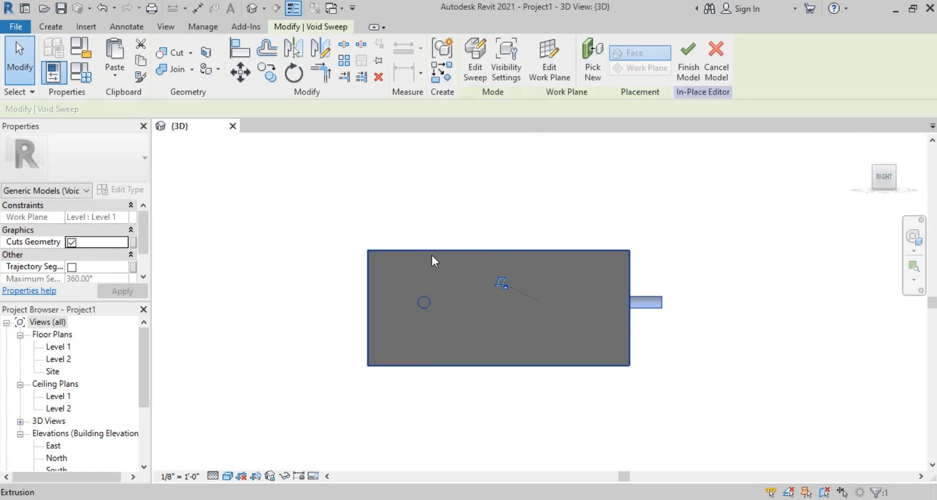
key(Up)
key(Up)
key(Up)
key(Up)
key(Up)
key(Up)
key(Up)
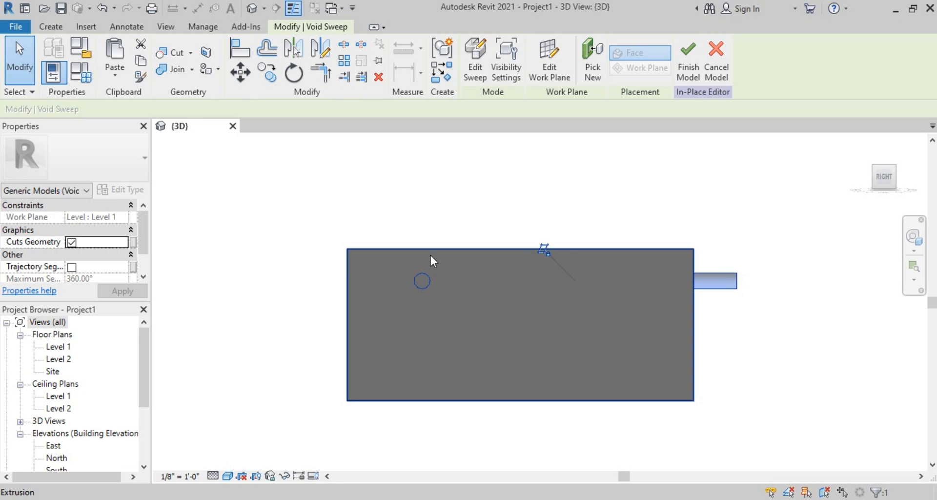
key(Up)
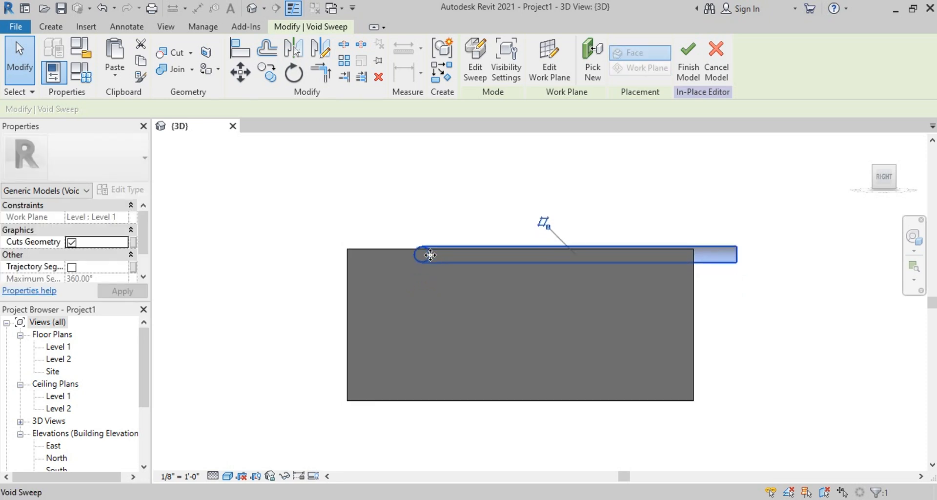
Cut the raised void sweep out of the box and examine the L-shaped groove on the top face
shift+middle_drag(460, 215, 554, 220)
click(175, 55)
scroll(554, 220, up, 1)
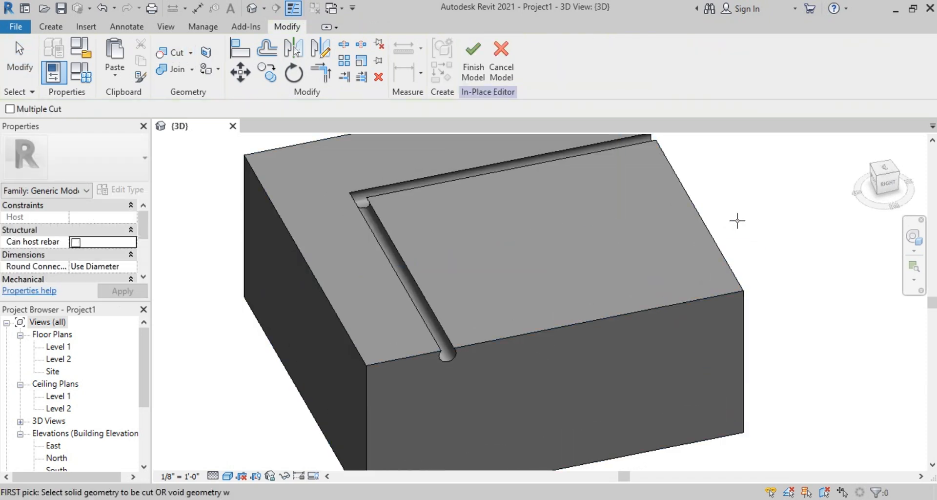
shift+middle_drag(737, 221, 675, 252)
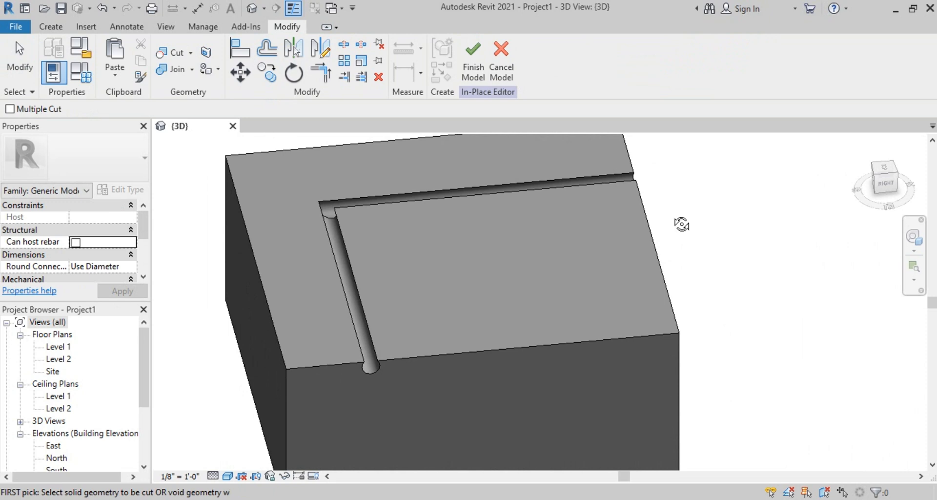
shift+middle_drag(682, 224, 666, 308)
shift+middle_drag(527, 300, 534, 318)
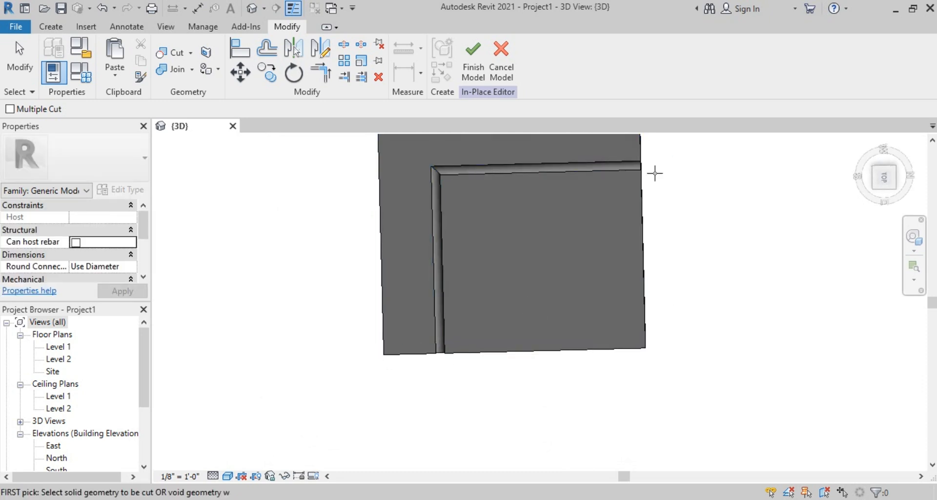
shift+middle_drag(655, 172, 608, 287)
shift+middle_drag(595, 245, 460, 271)
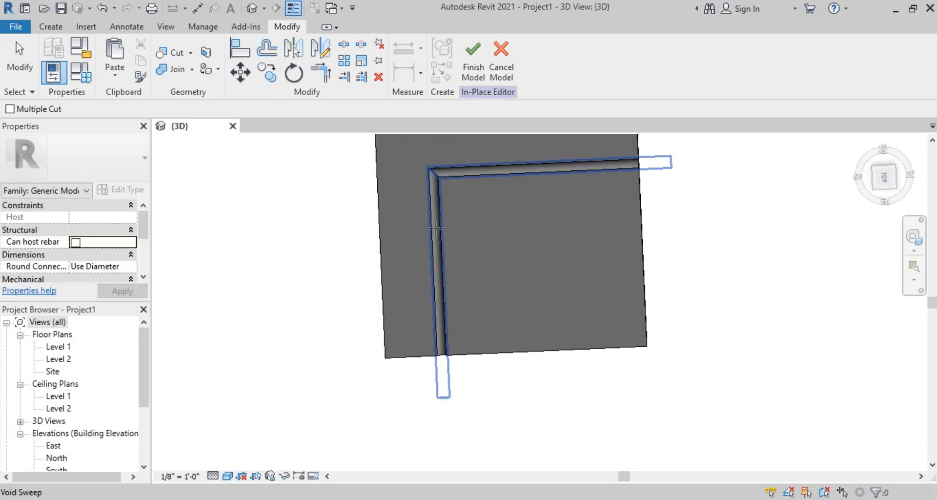
Open the void sweep's path sketch in the top view and draw a 90° arc of about 9' 6" radius across its corner
click(883, 179)
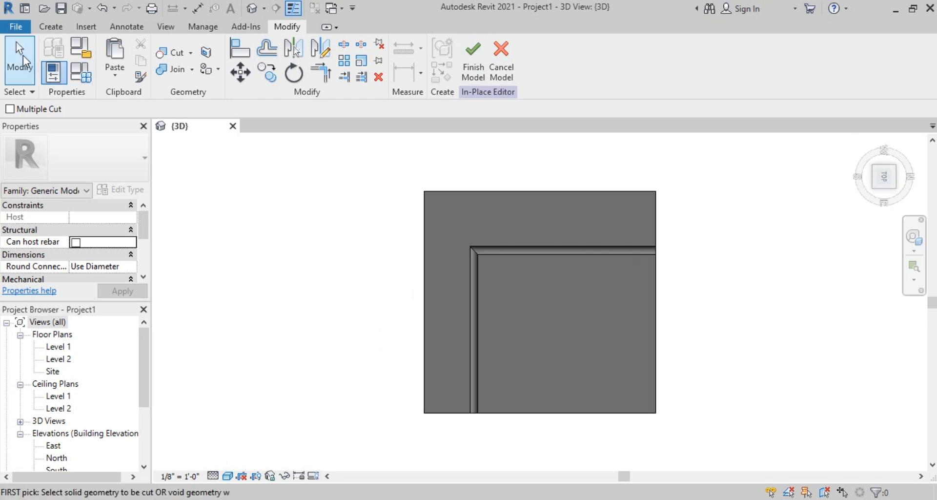
click(24, 62)
double_click(517, 250)
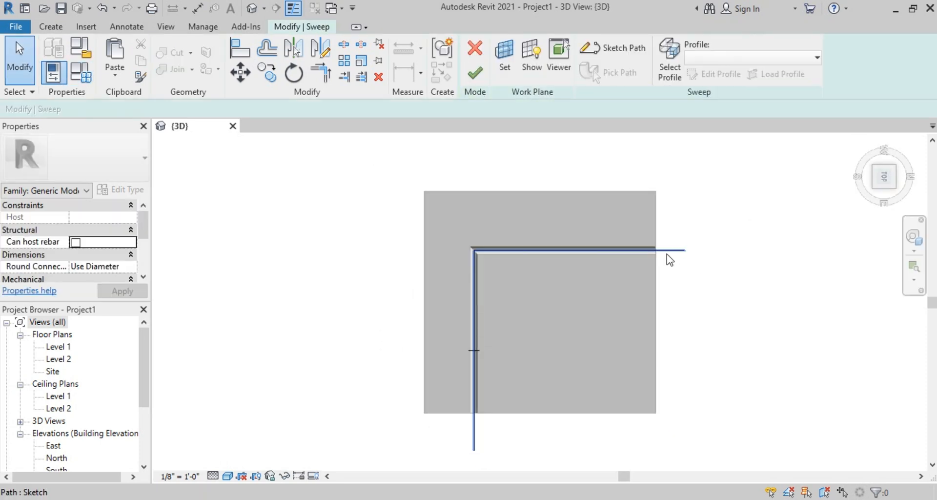
double_click(666, 254)
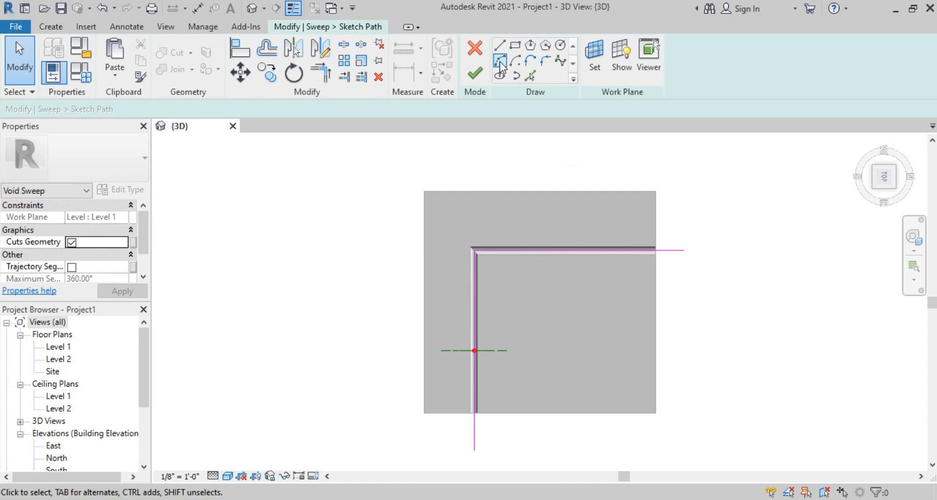
click(500, 62)
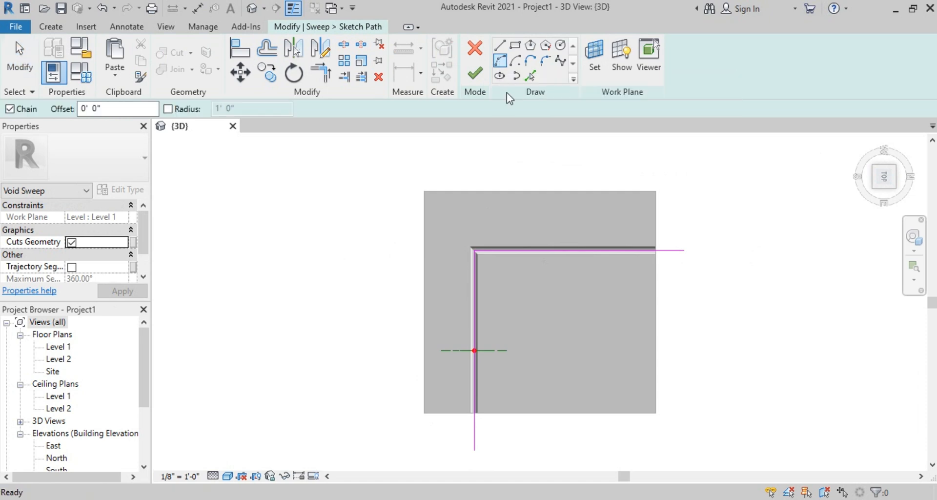
click(474, 301)
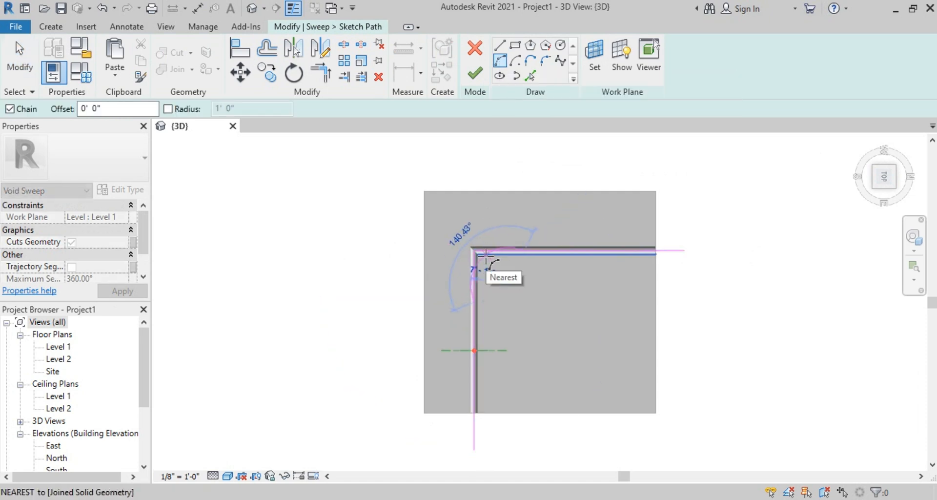
scroll(486, 254, up, 2)
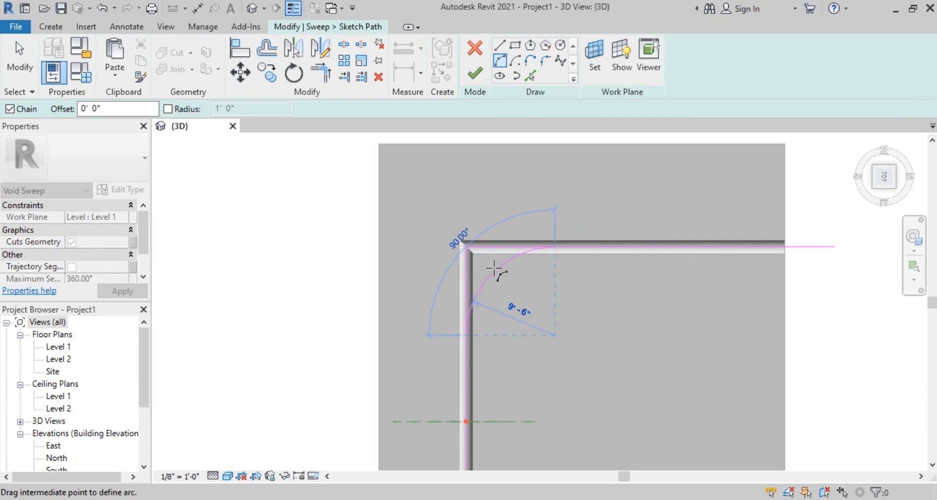
click(496, 270)
Trim both straight path lines to the corner arc, and finish the path sketch and the void sweep
click(323, 77)
click(467, 364)
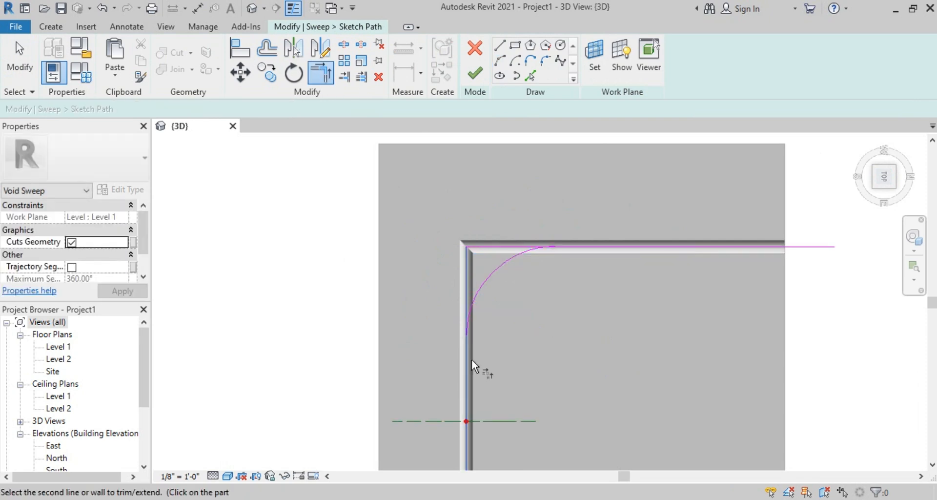
click(486, 288)
click(493, 277)
click(559, 247)
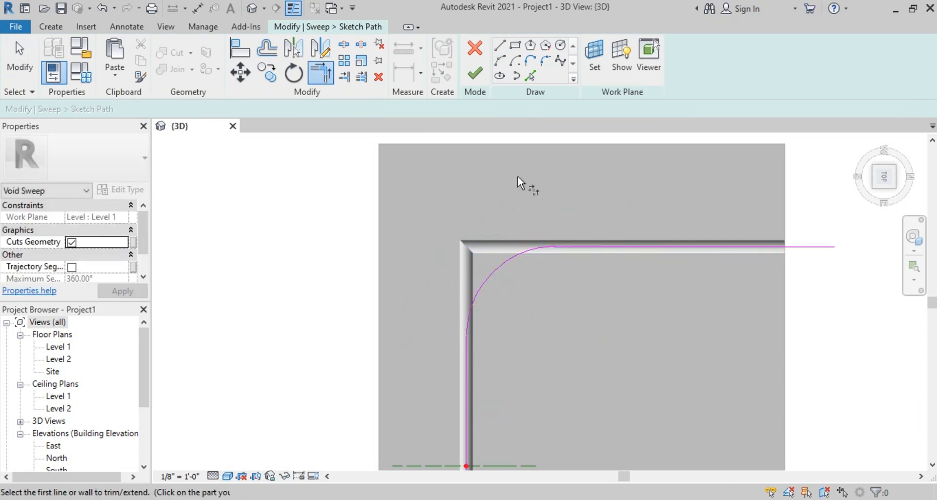
click(473, 74)
click(477, 74)
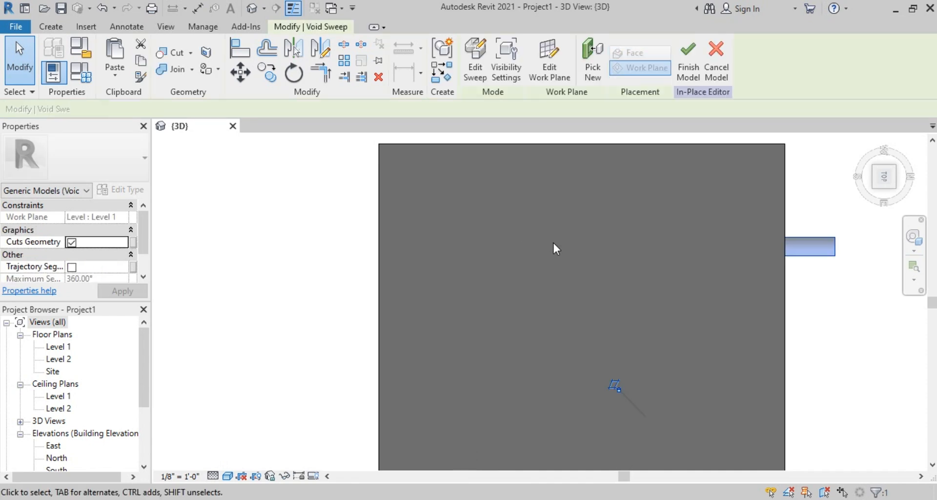
Cut the round-cornered void sweep out of the box's top face
scroll(552, 241, down, 3)
shift+middle_drag(739, 314, 731, 205)
click(175, 54)
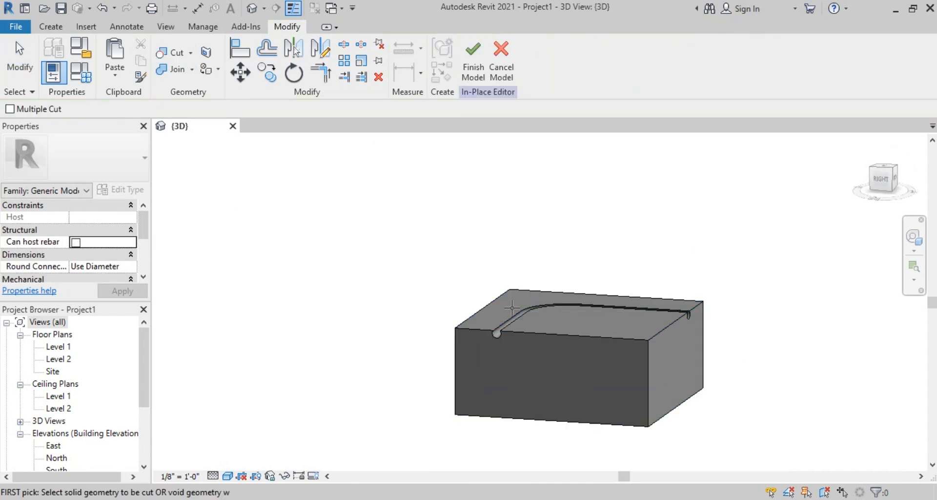
click(530, 334)
shift+middle_drag(616, 341, 274, 162)
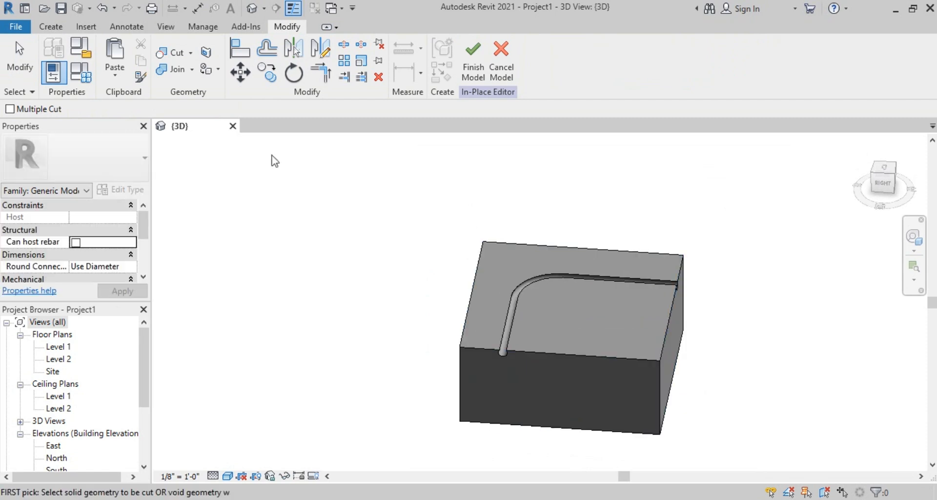
scroll(470, 356, up, 3)
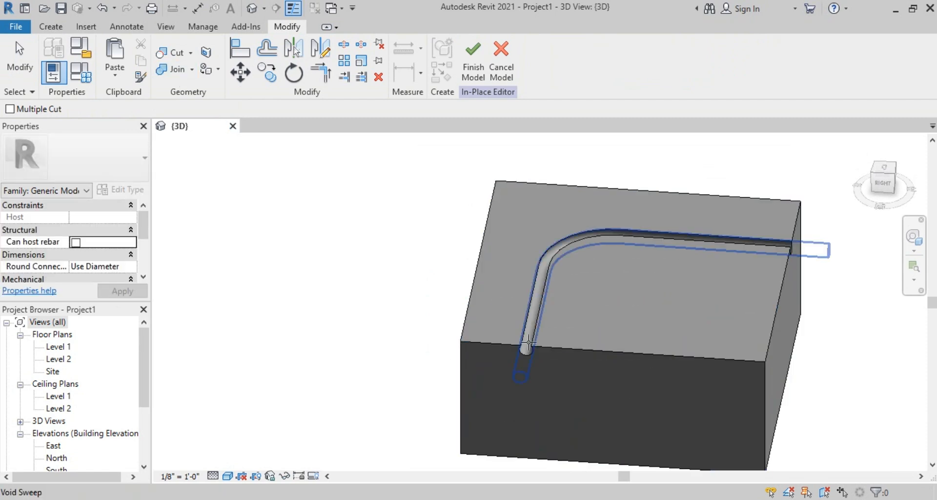
Finish the in-place model and examine the curved groove from above
click(468, 60)
scroll(401, 280, down, 2)
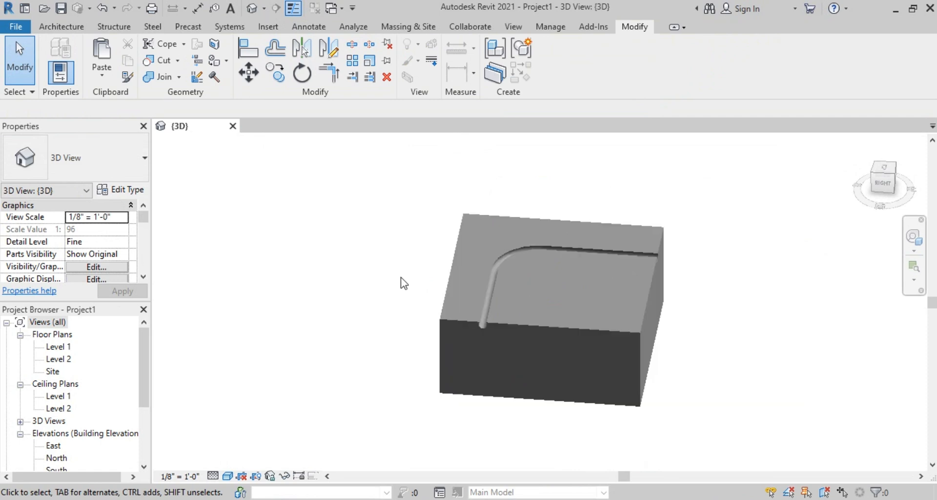
shift+middle_drag(402, 281, 597, 221)
shift+middle_drag(542, 421, 742, 355)
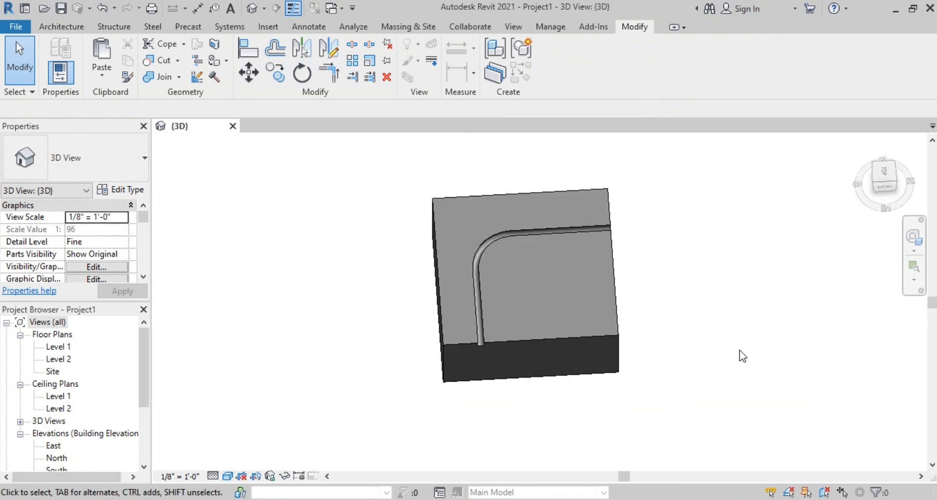